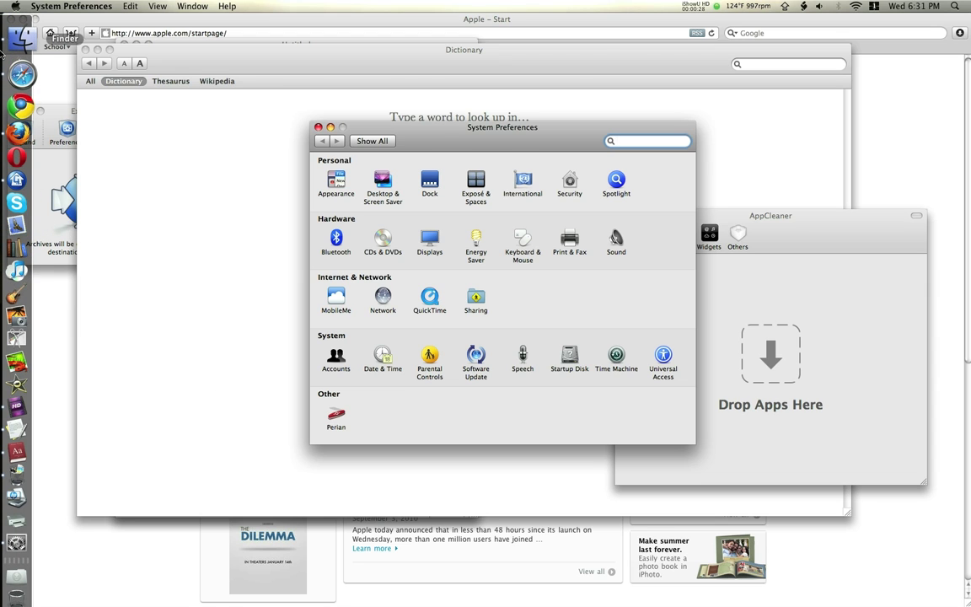
Show the StuffIt Expander Dock menu, then bring the Dictionary window to the front
right_click(21, 72)
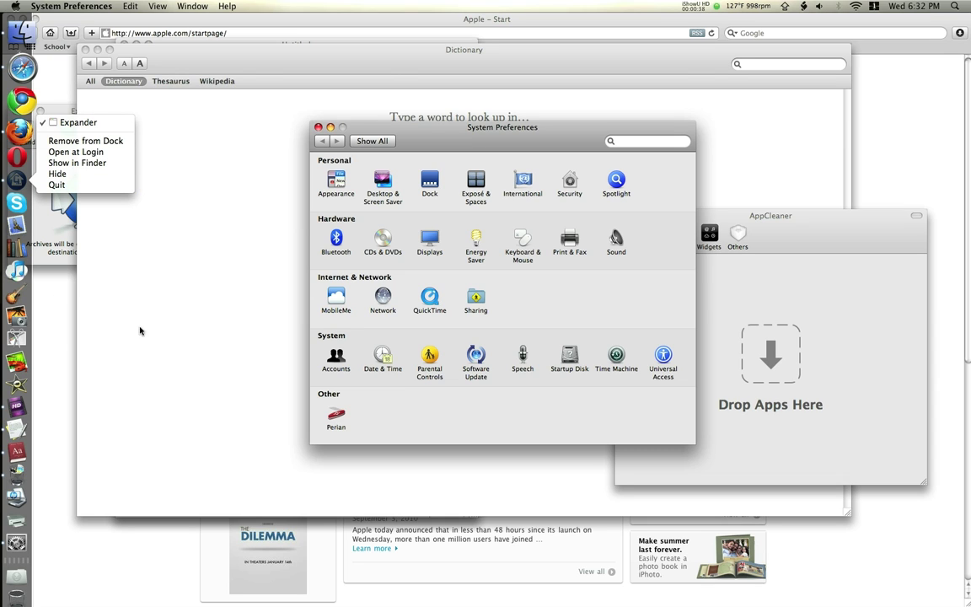
click(216, 154)
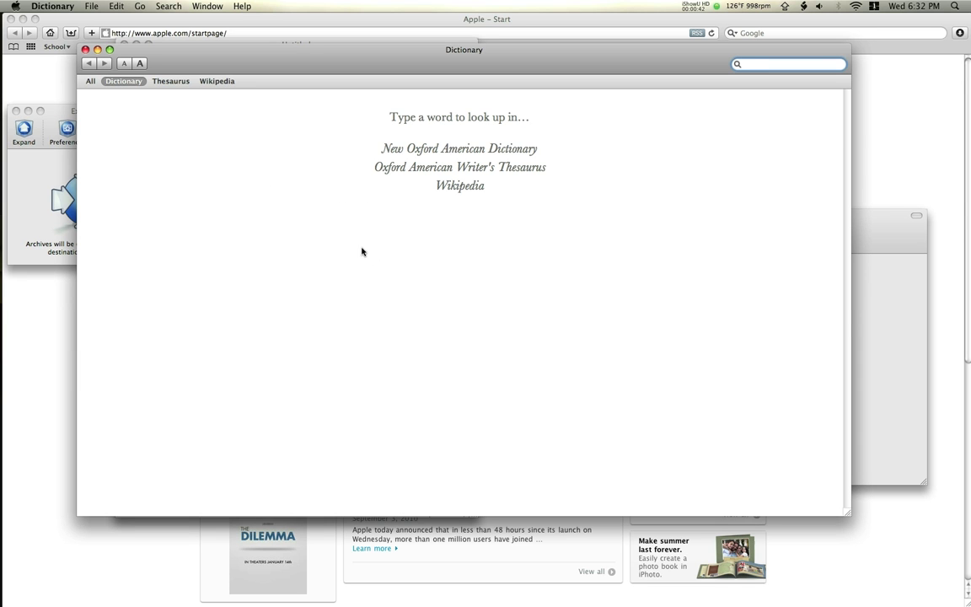
key(F9)
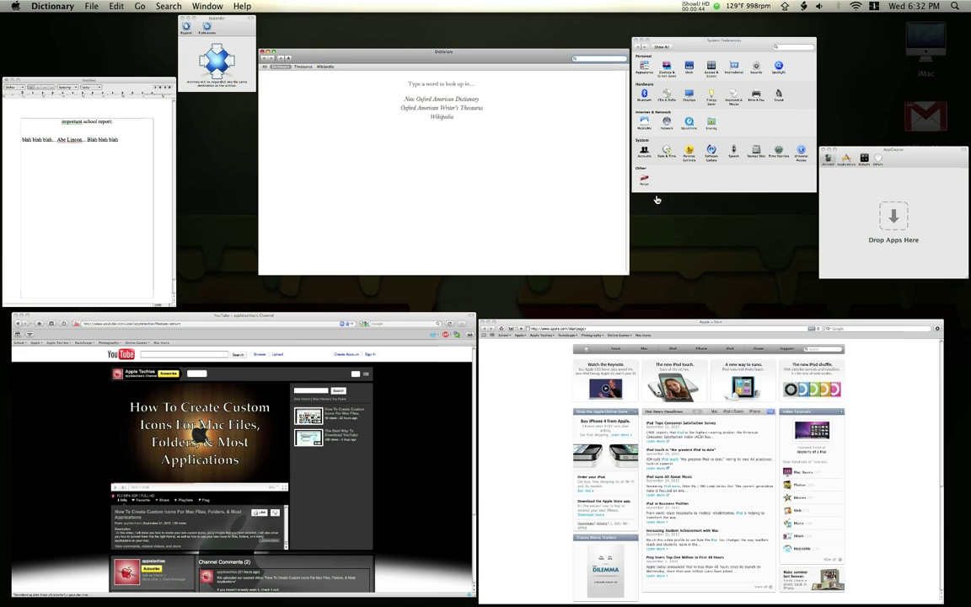
click(416, 127)
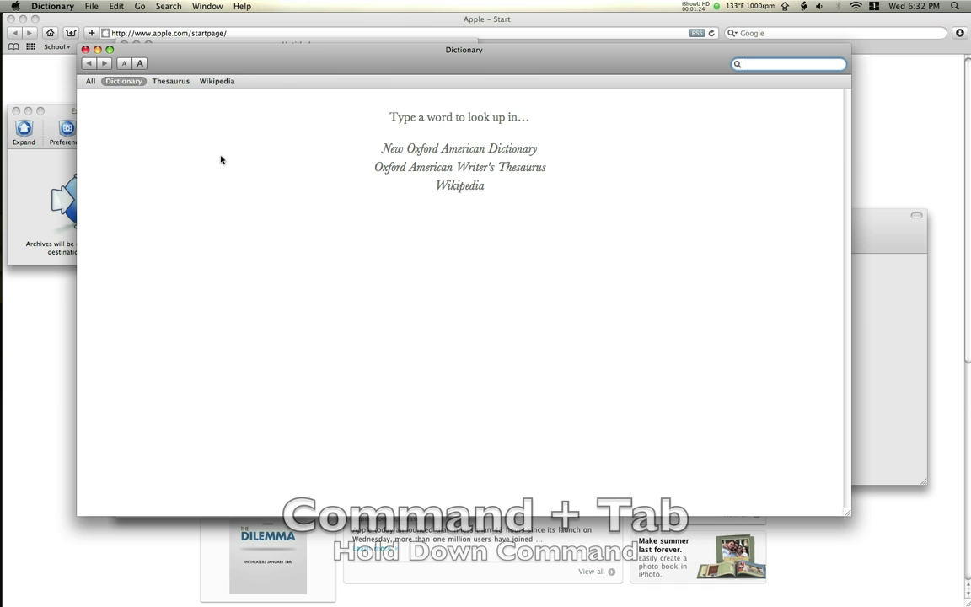
Switch back to System Preferences and show the switcher listing every running app
key(super+Tab)
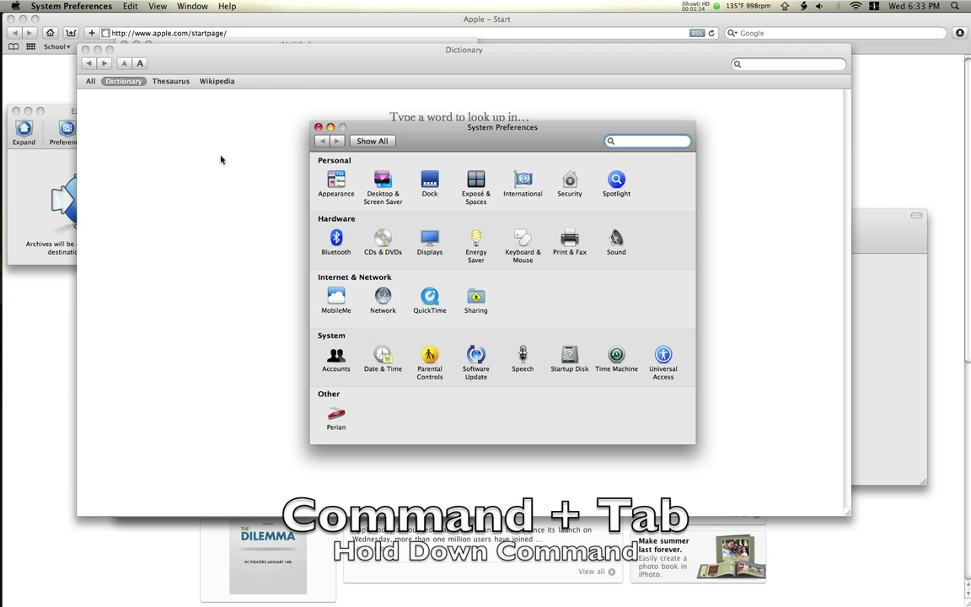
key(super+Tab)
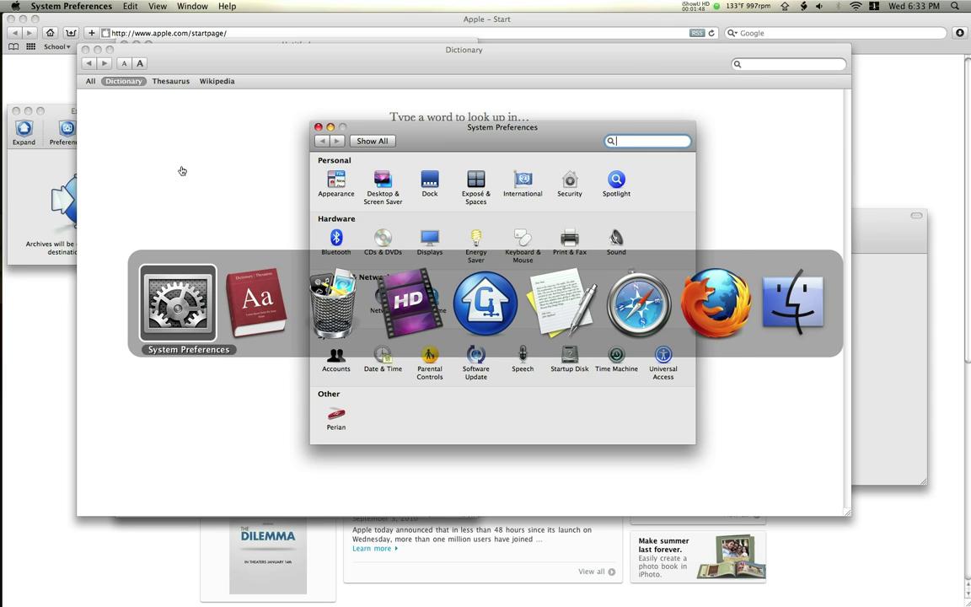
Cycle the app switcher to TextEdit, bringing the untitled school report to the front
key(Tab)
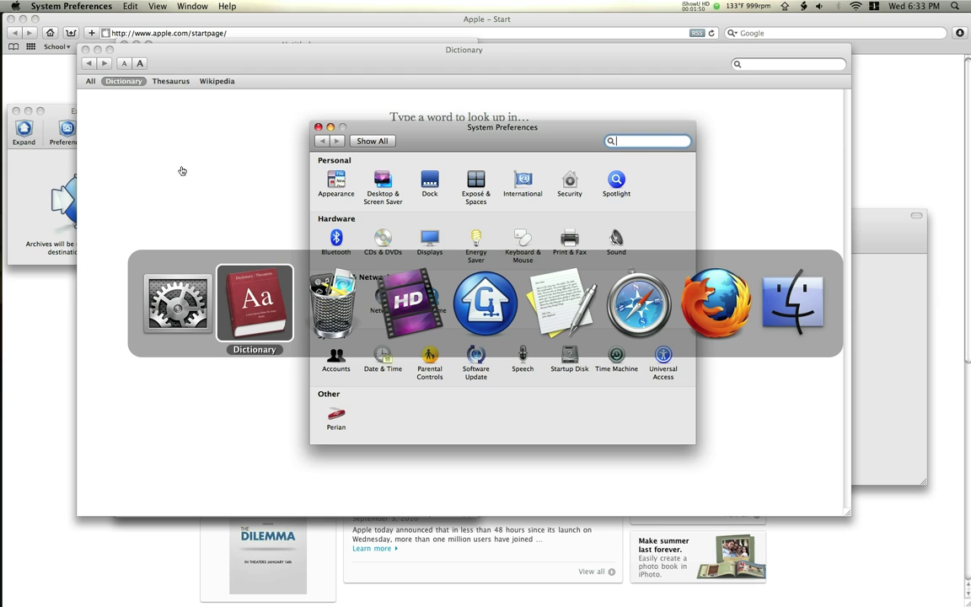
key(Tab)
key(Tab)
key(Tab)
key(Tab)
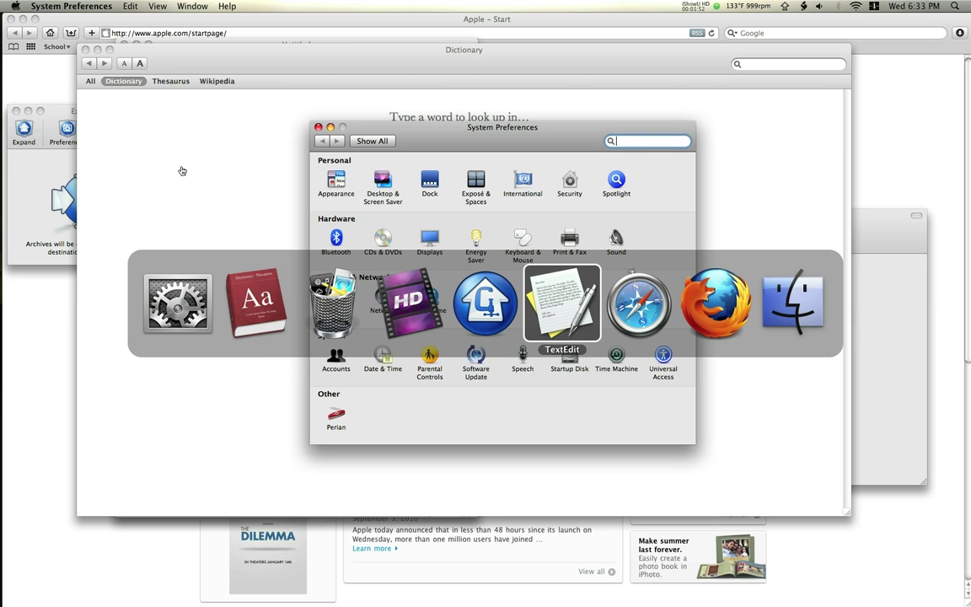
key(Tab)
key(Tab)
key(Tab)
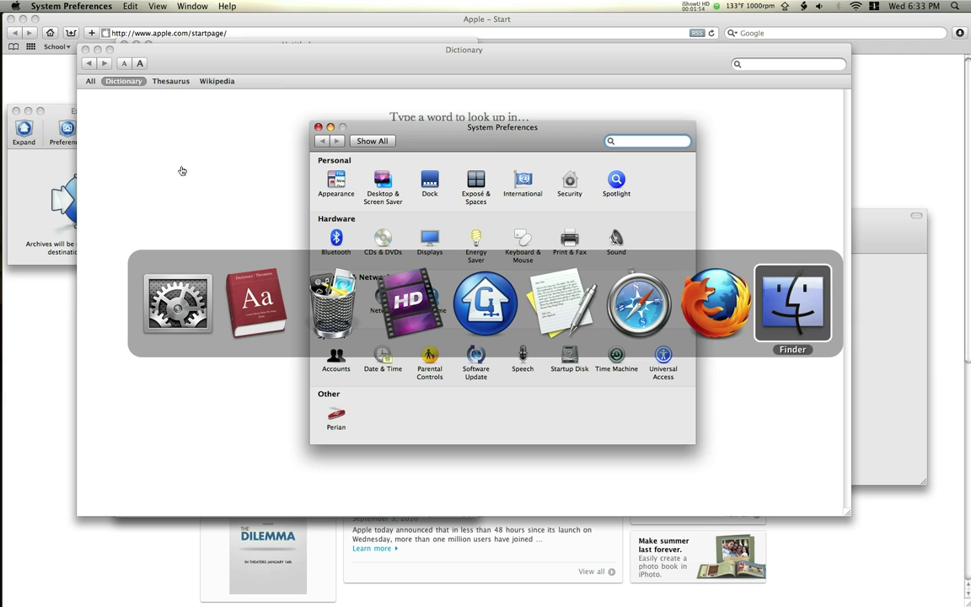
key(Tab)
key(Tab)
key(Tab)
key(Tab)
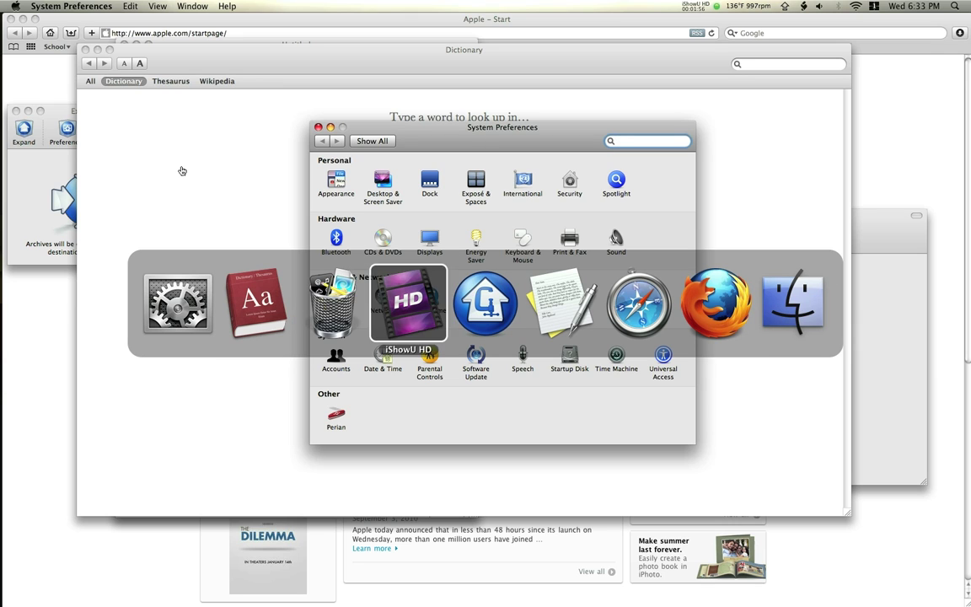
key(Tab)
key(Tab)
key(shift+Tab)
key(shift+Tab)
key(shift+Tab)
key(shift+Tab)
key(Tab)
key(Tab)
key(Tab)
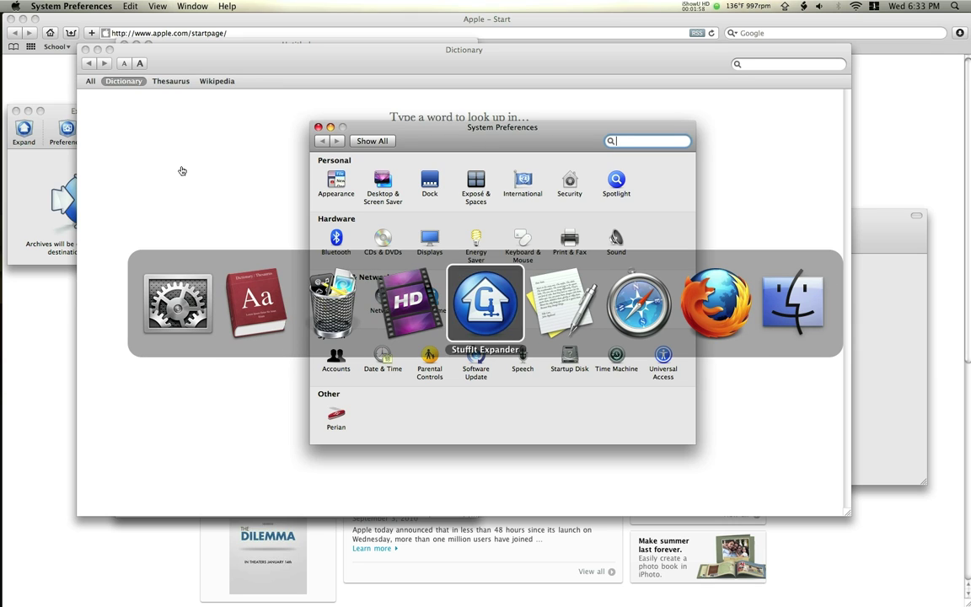
key(Tab)
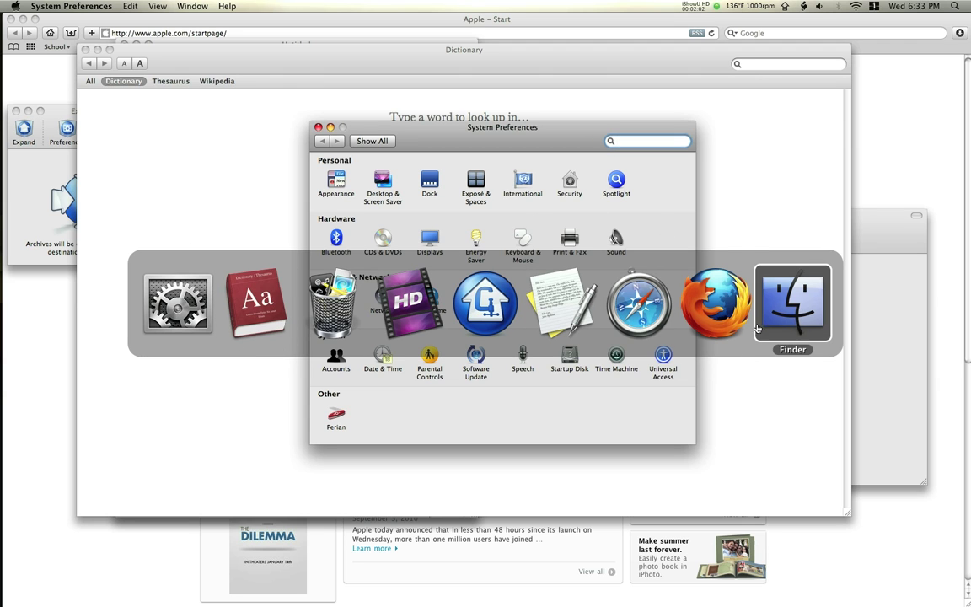
click(581, 293)
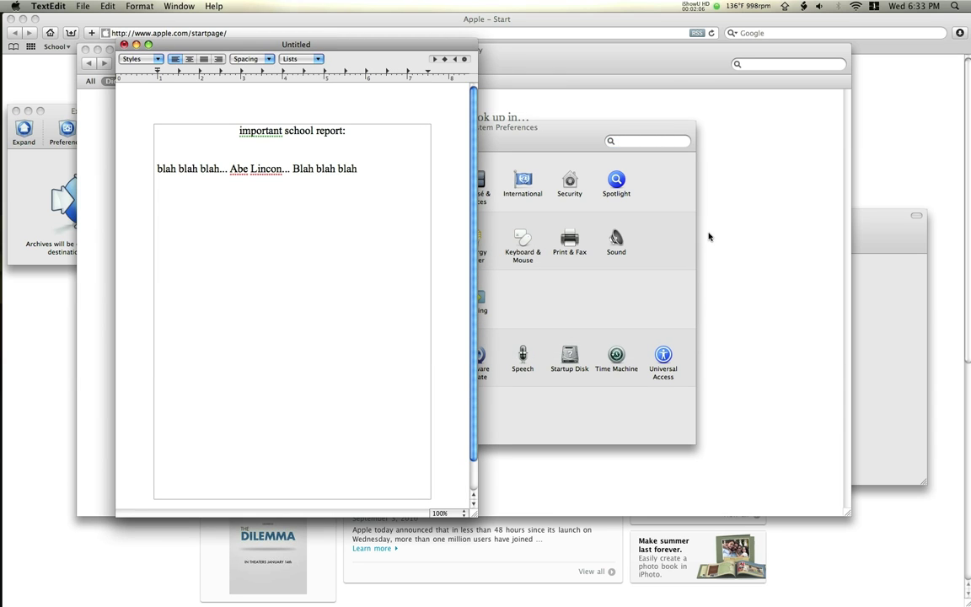
Reopen the app switcher and cycle through the running apps to Dictionary
key(super+Tab)
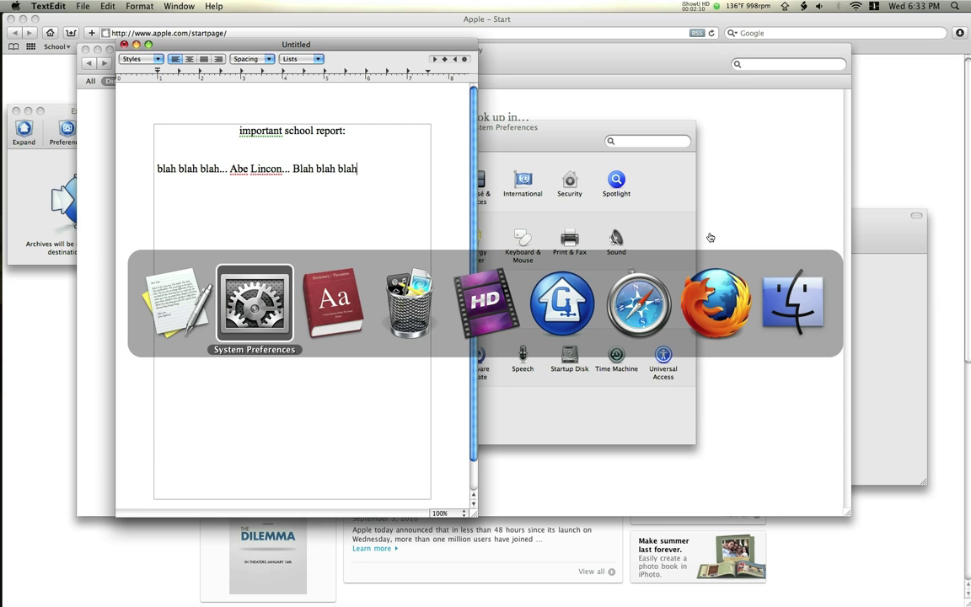
key(super+Tab)
key(super+Tab)
key(super+Tab)
key(super+Tab)
key(super+Tab)
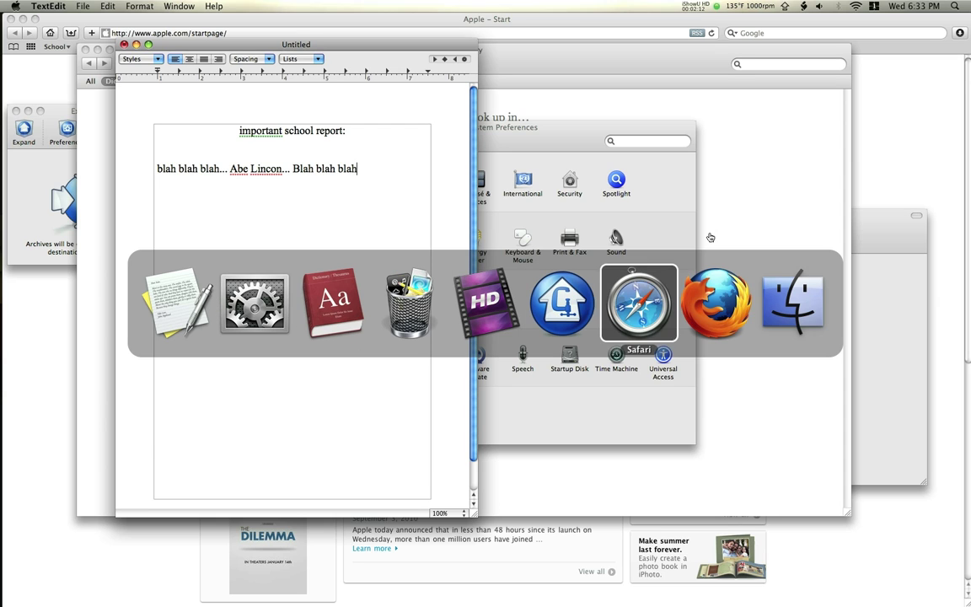
key(super+Tab)
key(super+Tab)
key(super+Tab)
key(super+Tab)
key(super+Tab)
key(super+Tab)
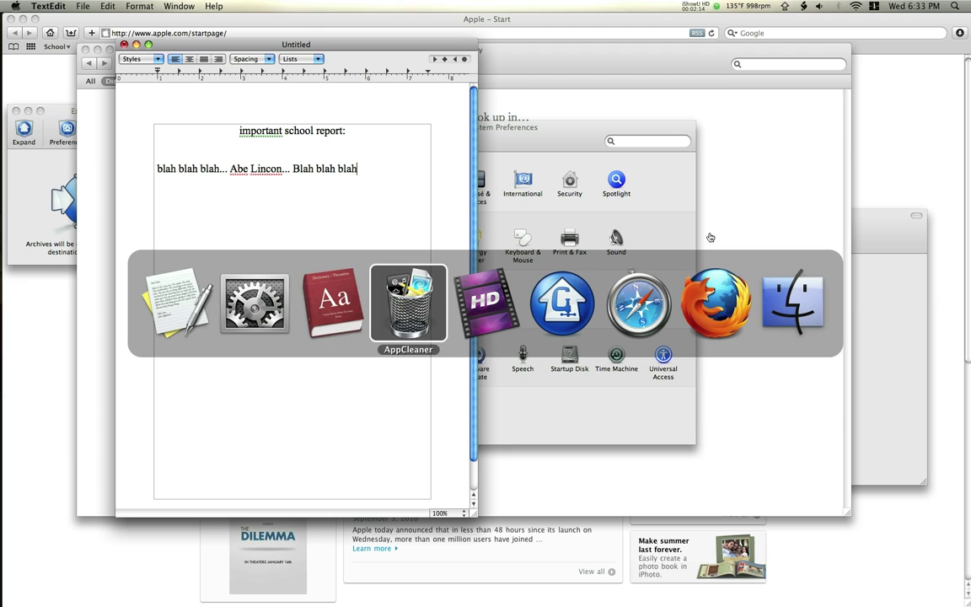
key(super+shift+Tab)
key(super+shift+Tab)
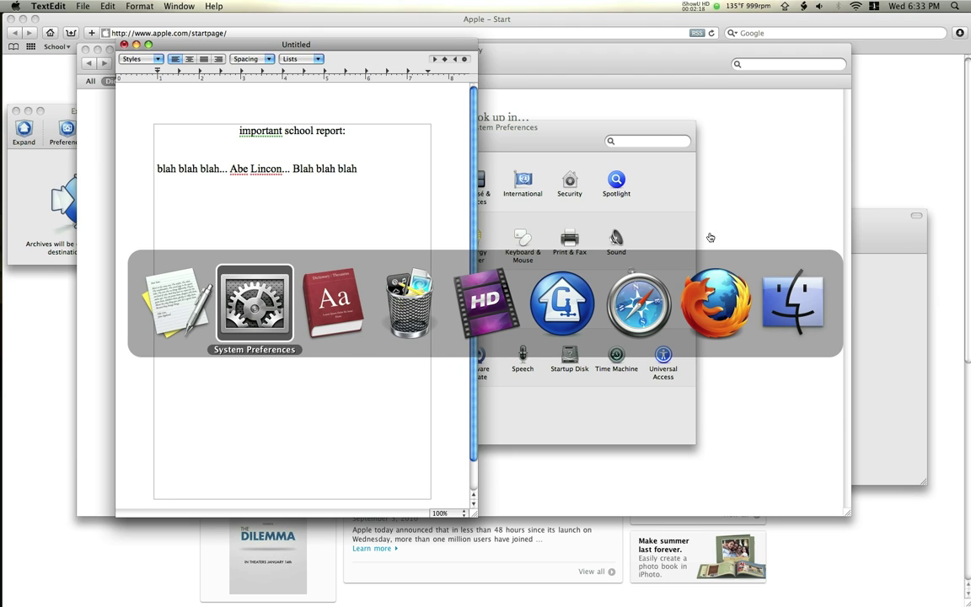
key(super+Tab)
key(super+Tab)
key(super+Tab)
key(super+Tab)
key(super+Tab)
key(super+Tab)
key(super+Tab)
key(super+Tab)
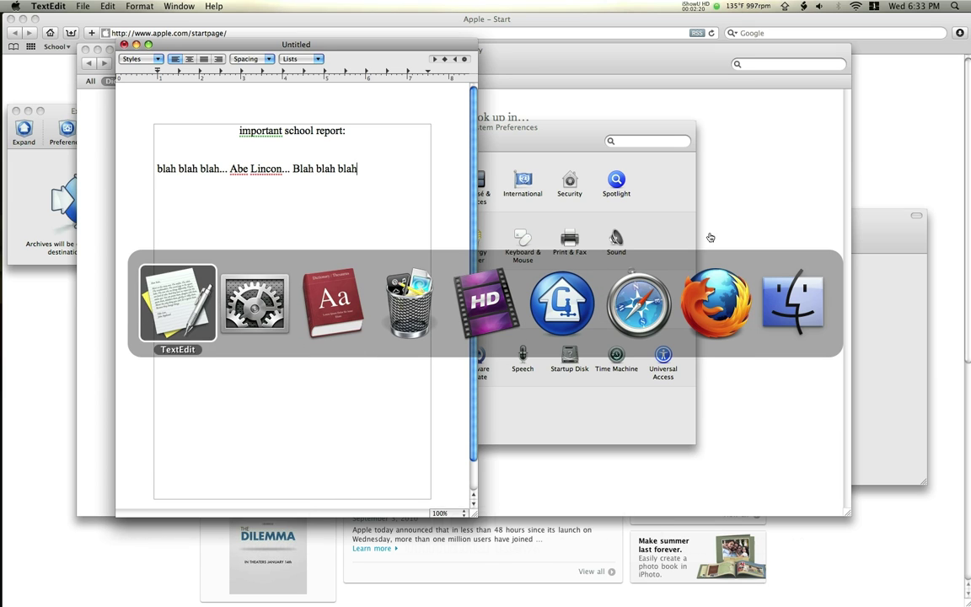
key(super+Tab)
key(super+Tab)
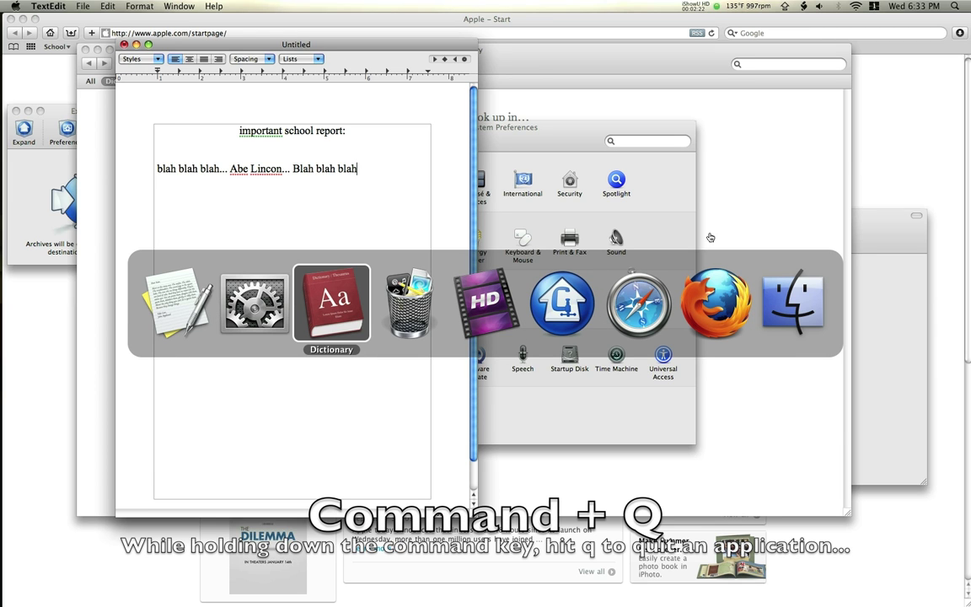
Quit Dictionary, AppCleaner, StuffIt Expander, Safari and TextEdit, raising TextEdit's save prompt
key(super+q)
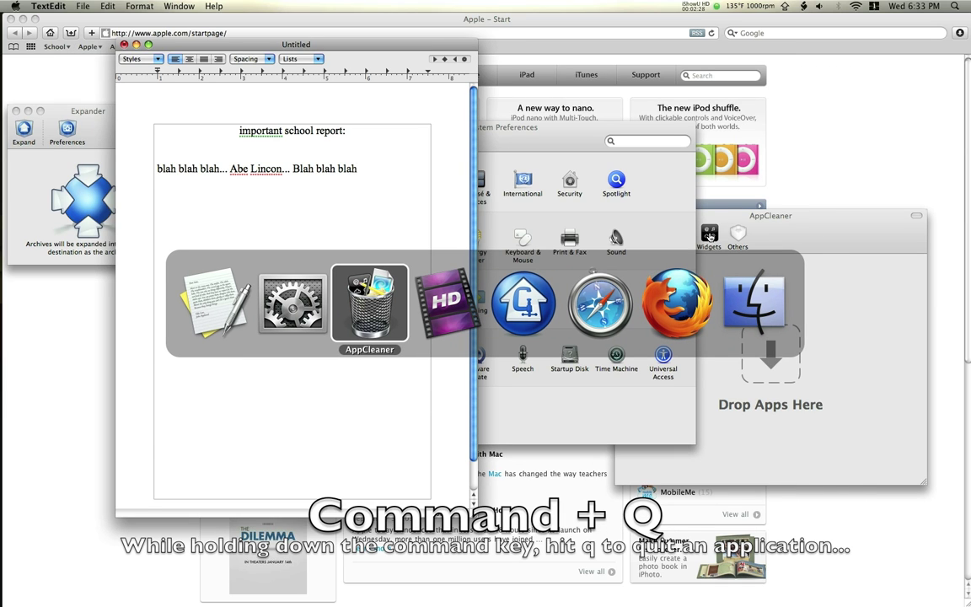
key(super+q)
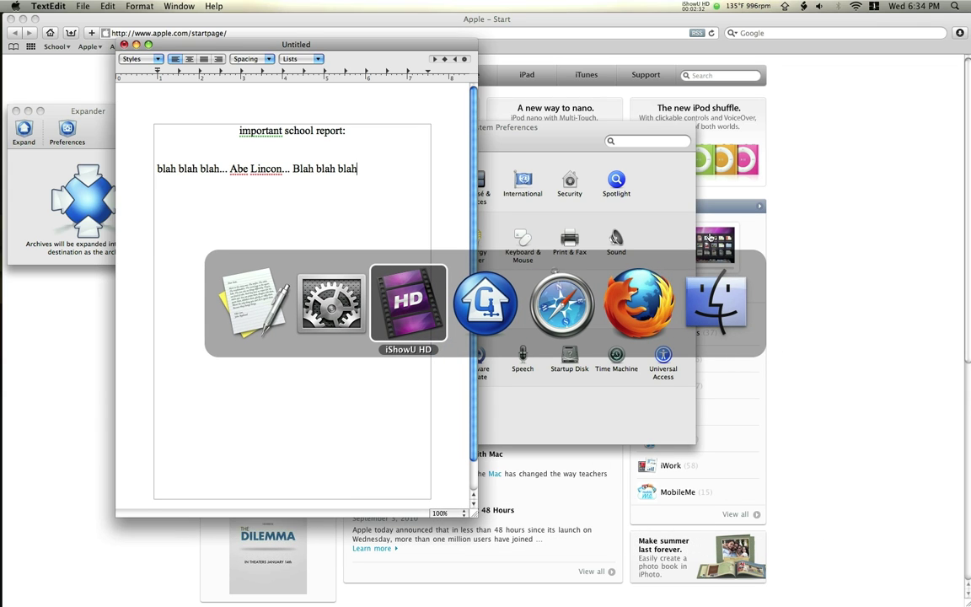
key(super+Tab)
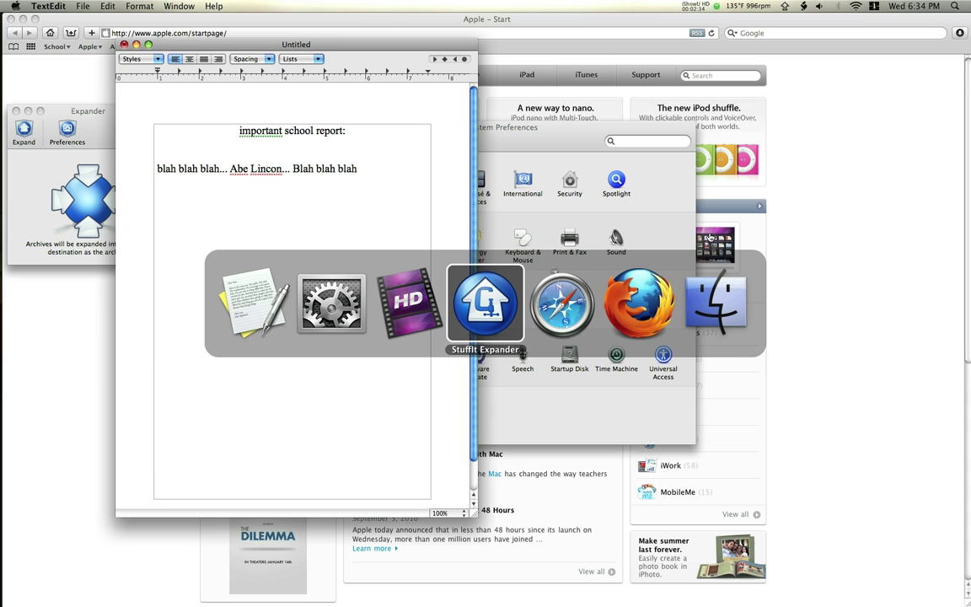
key(super+q)
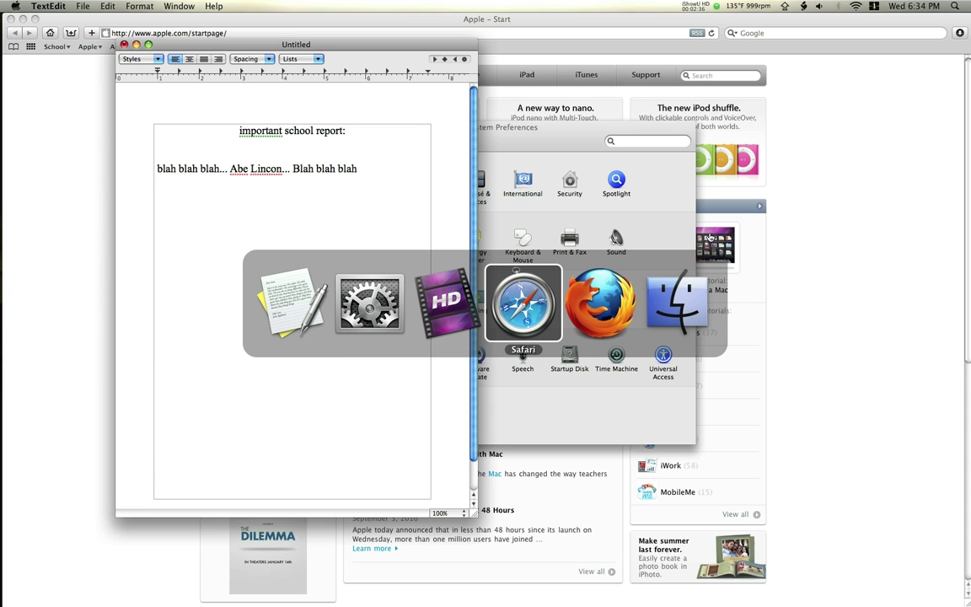
key(super+q)
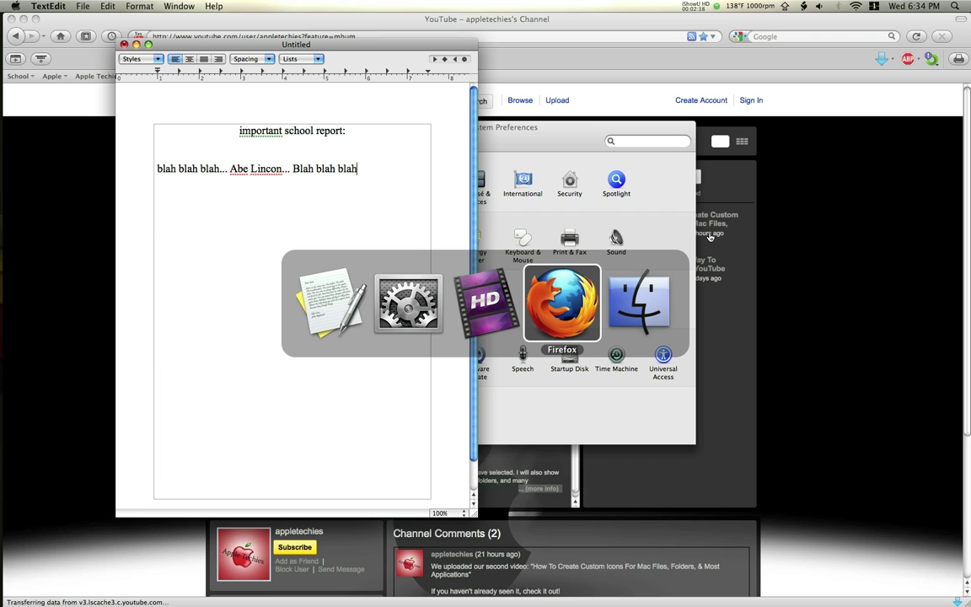
key(super+Tab)
key(super+Tab)
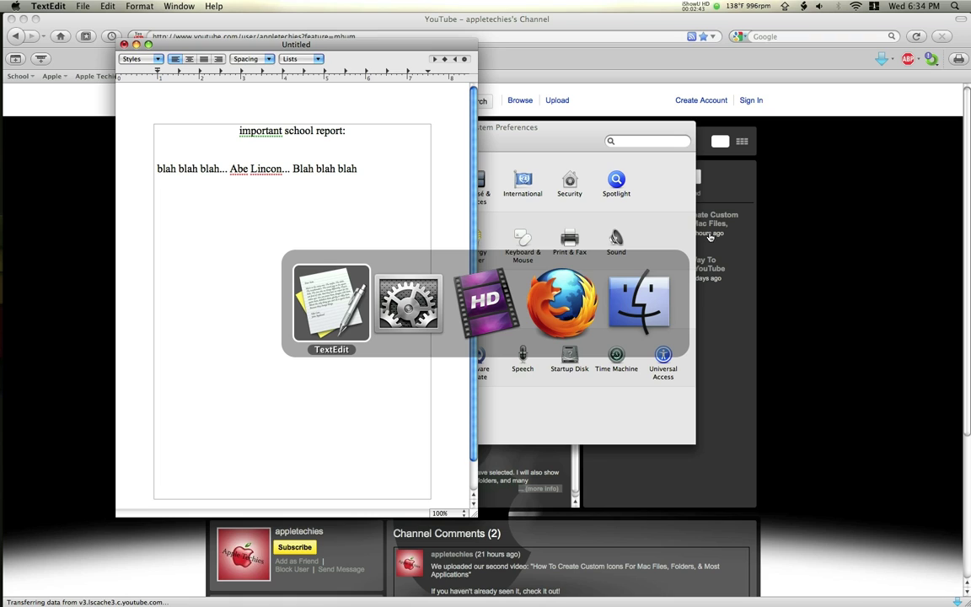
key(super+q)
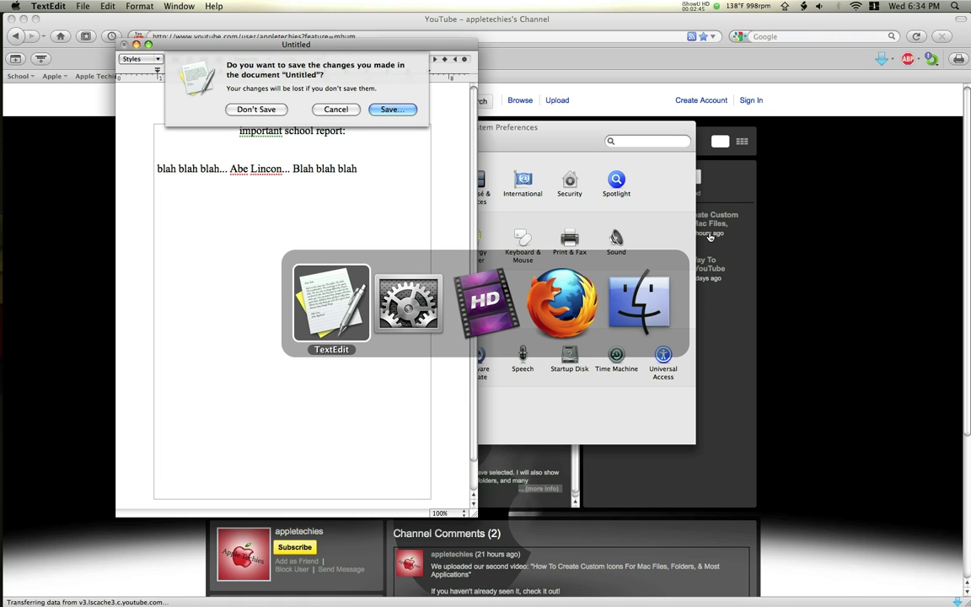
Quit System Preferences, then cancel TextEdit's Save As so the school report stays open
key(super+Tab)
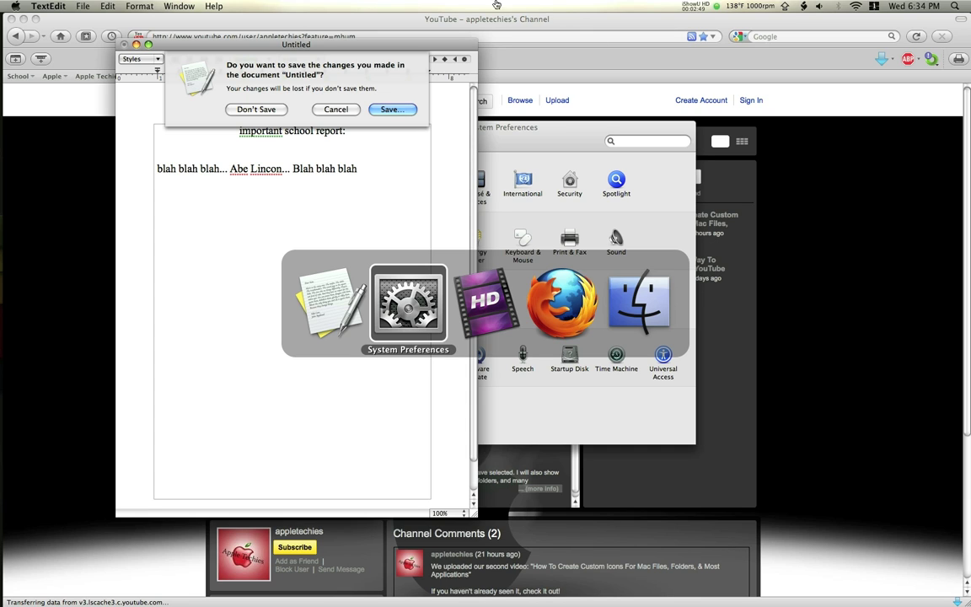
key(super+q)
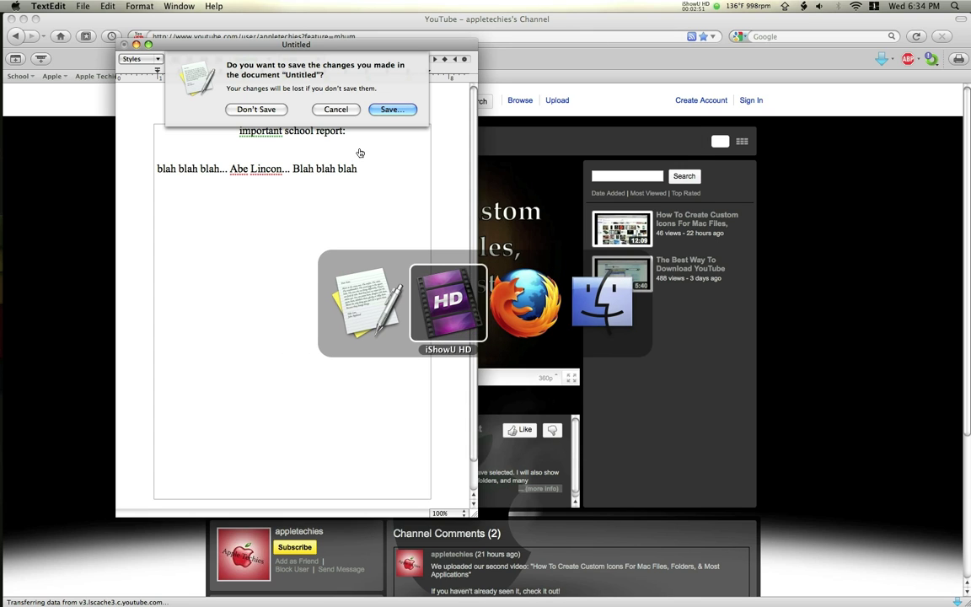
click(324, 97)
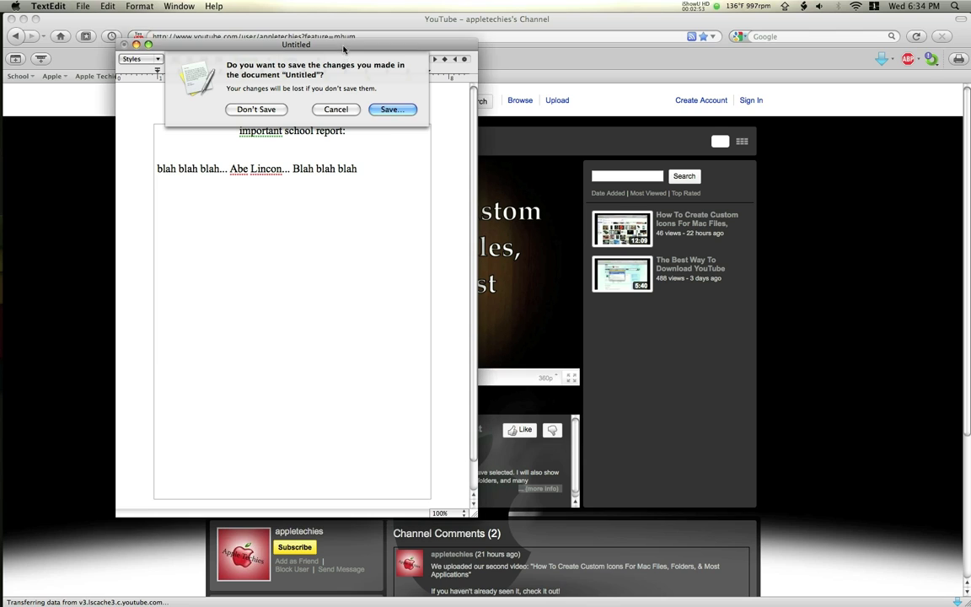
click(386, 108)
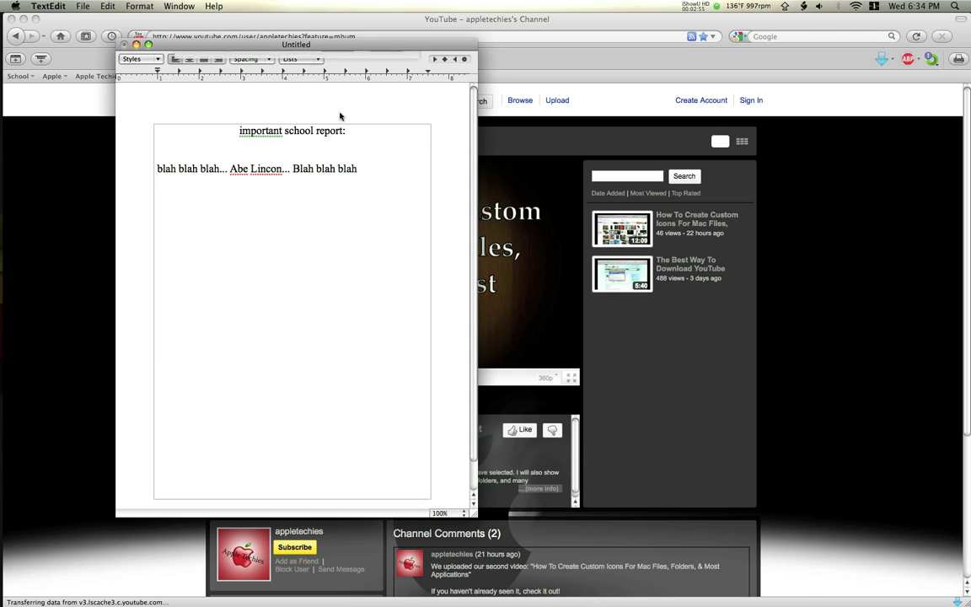
click(337, 144)
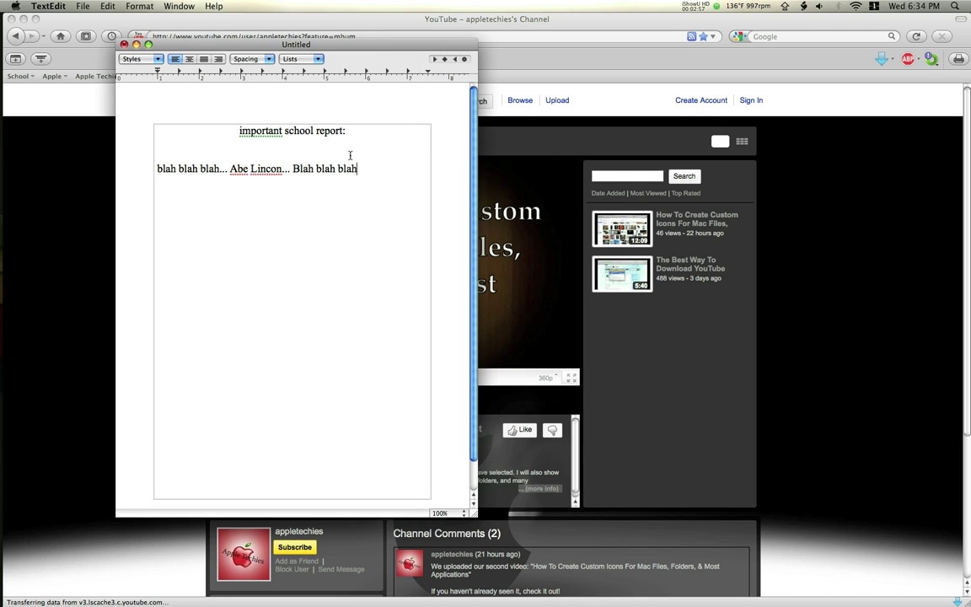
Close the school report with Don't Save, quit TextEdit, and settle on Firefox
key(super+w)
click(260, 107)
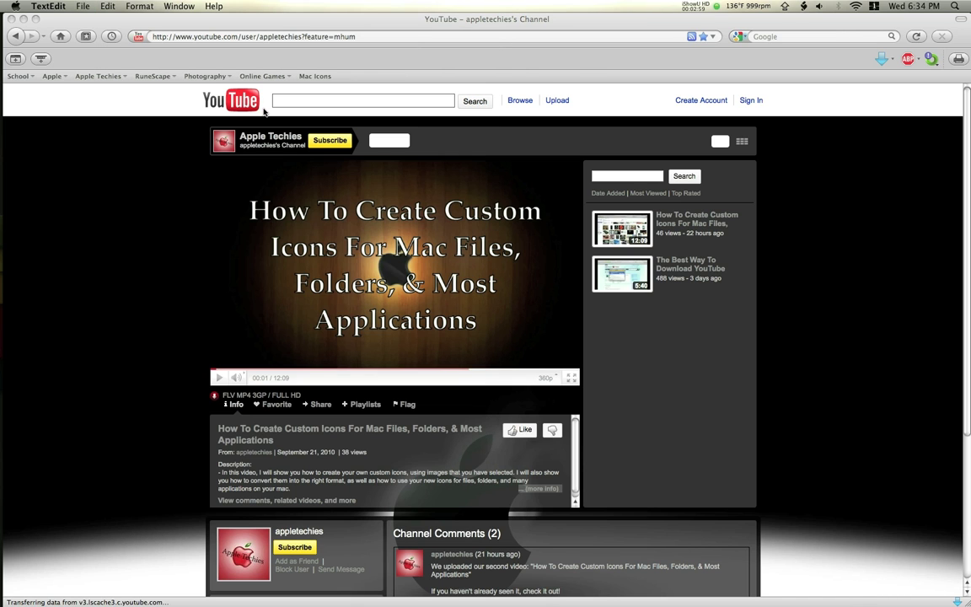
key(super+Tab)
key(Tab)
key(super+shift+Tab)
key(super+shift+Tab)
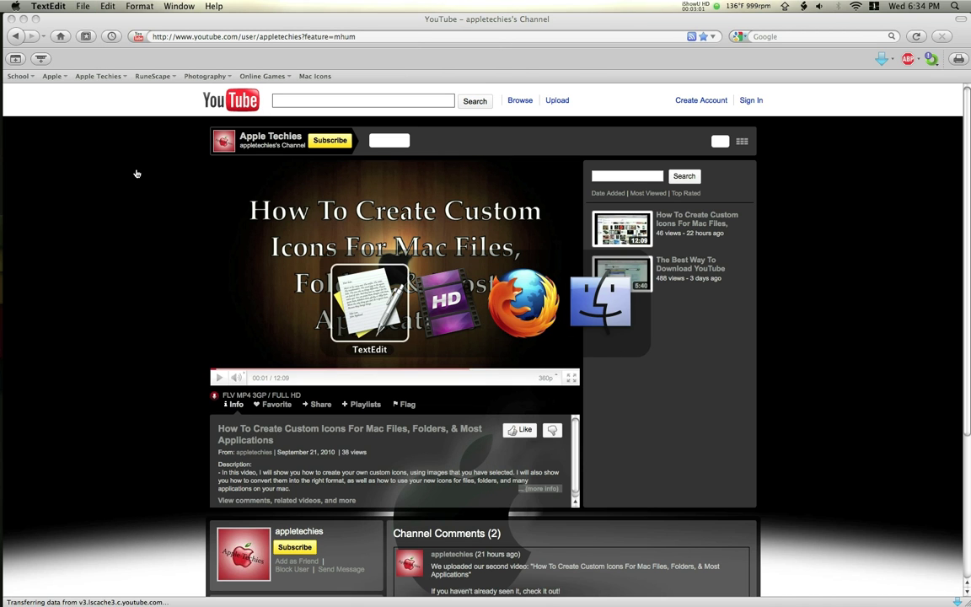
key(super+q)
key(super+Tab)
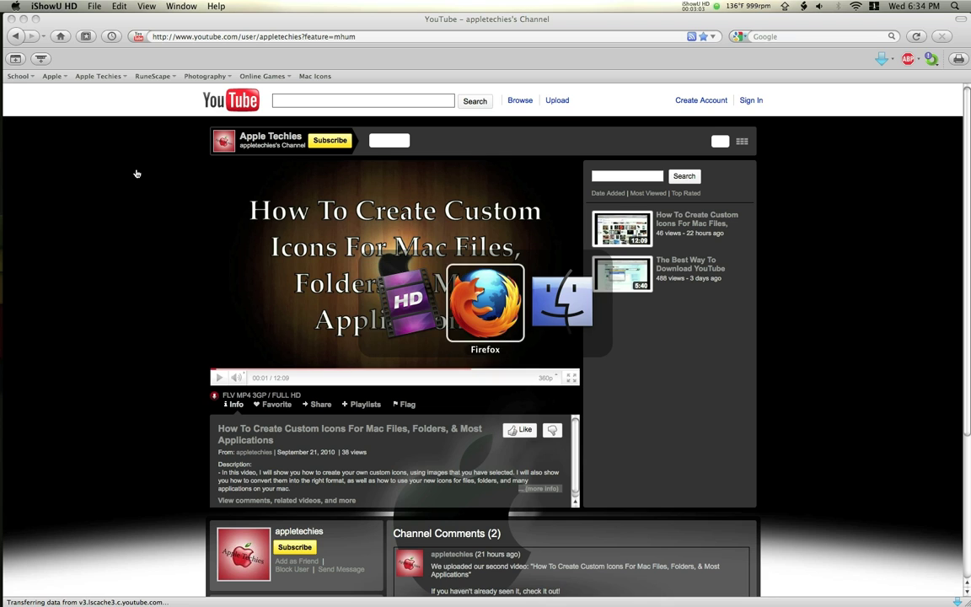
key(super+Tab)
key(super+Tab)
key(super+Tab)
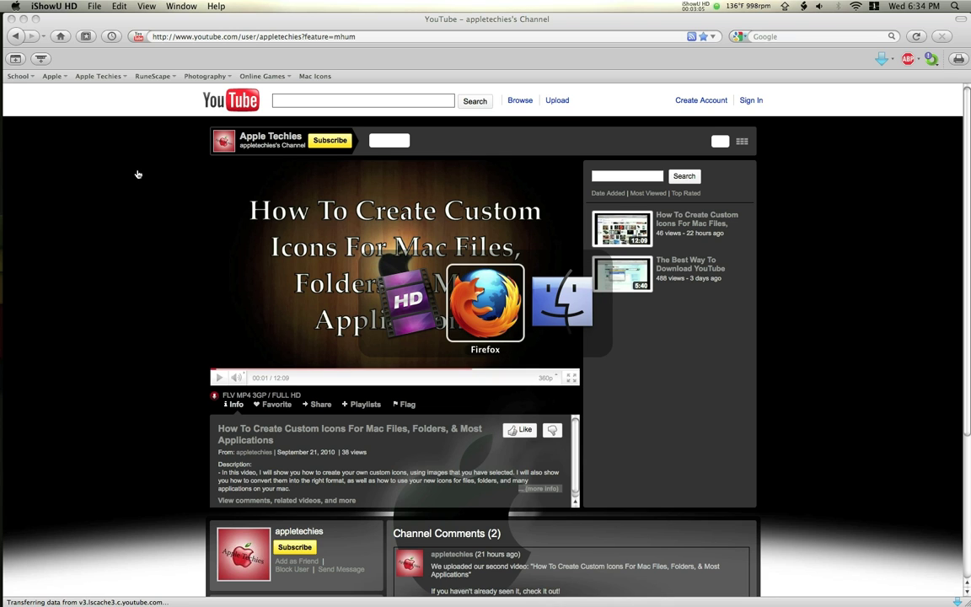